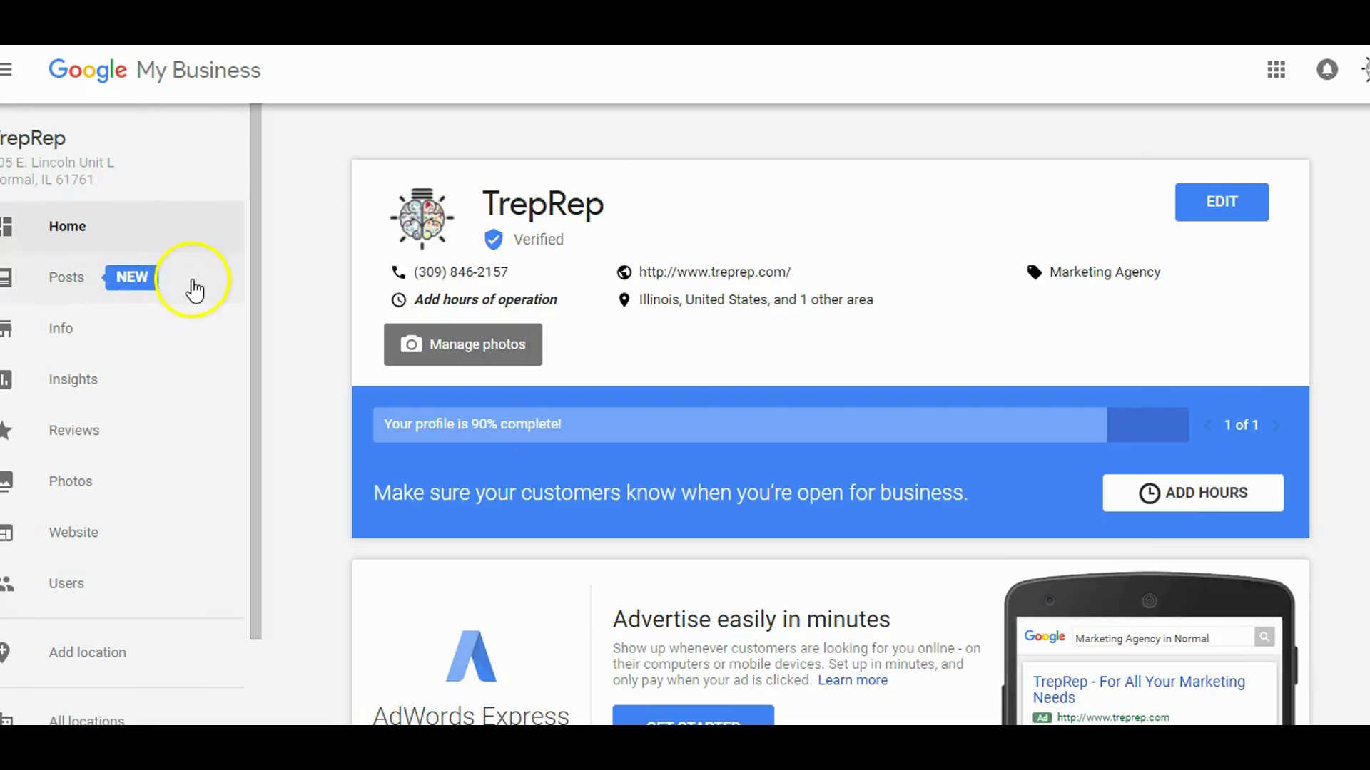
# Go to the TrepRep business's Posts page, which has no posts yet.
pyautogui.click(86, 286)
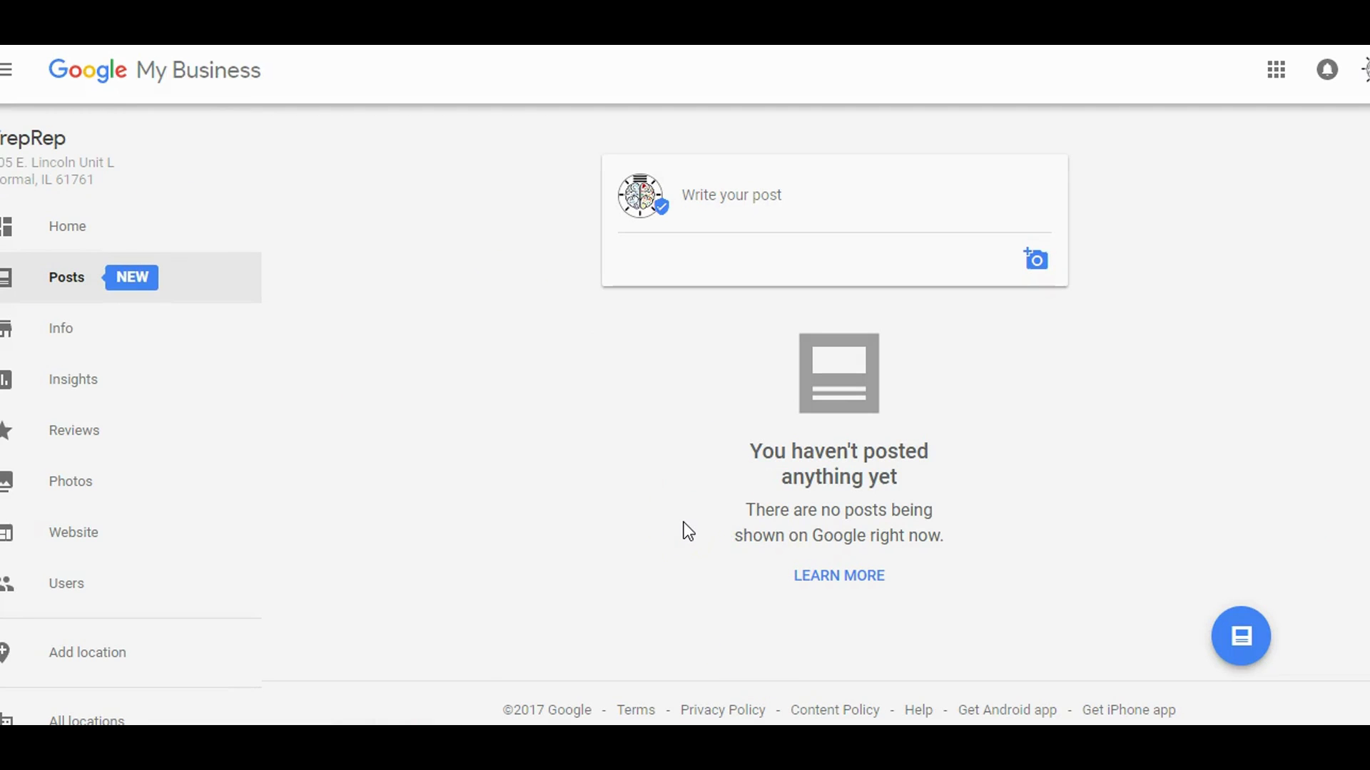
# Start a new post and upload a cropped photo from the computer.
pyautogui.click(772, 197)
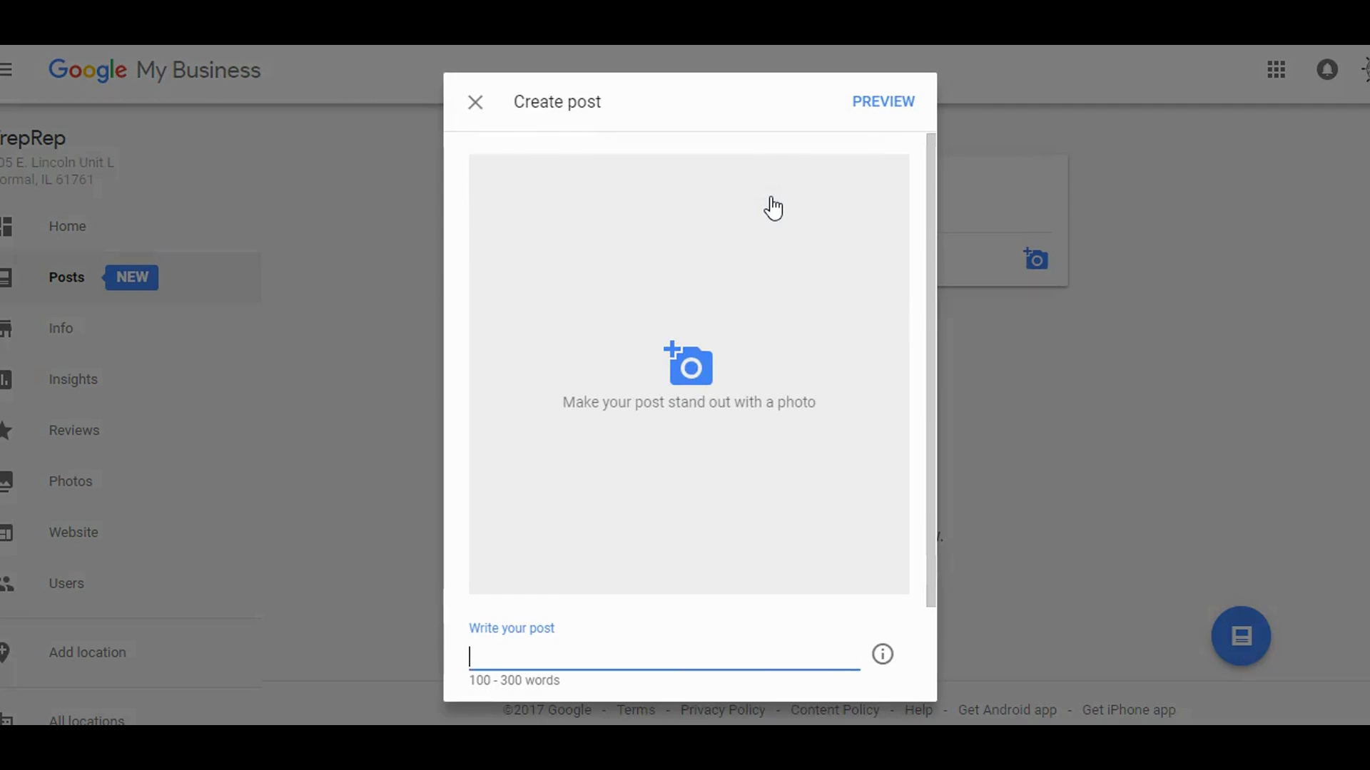
pyautogui.click(693, 373)
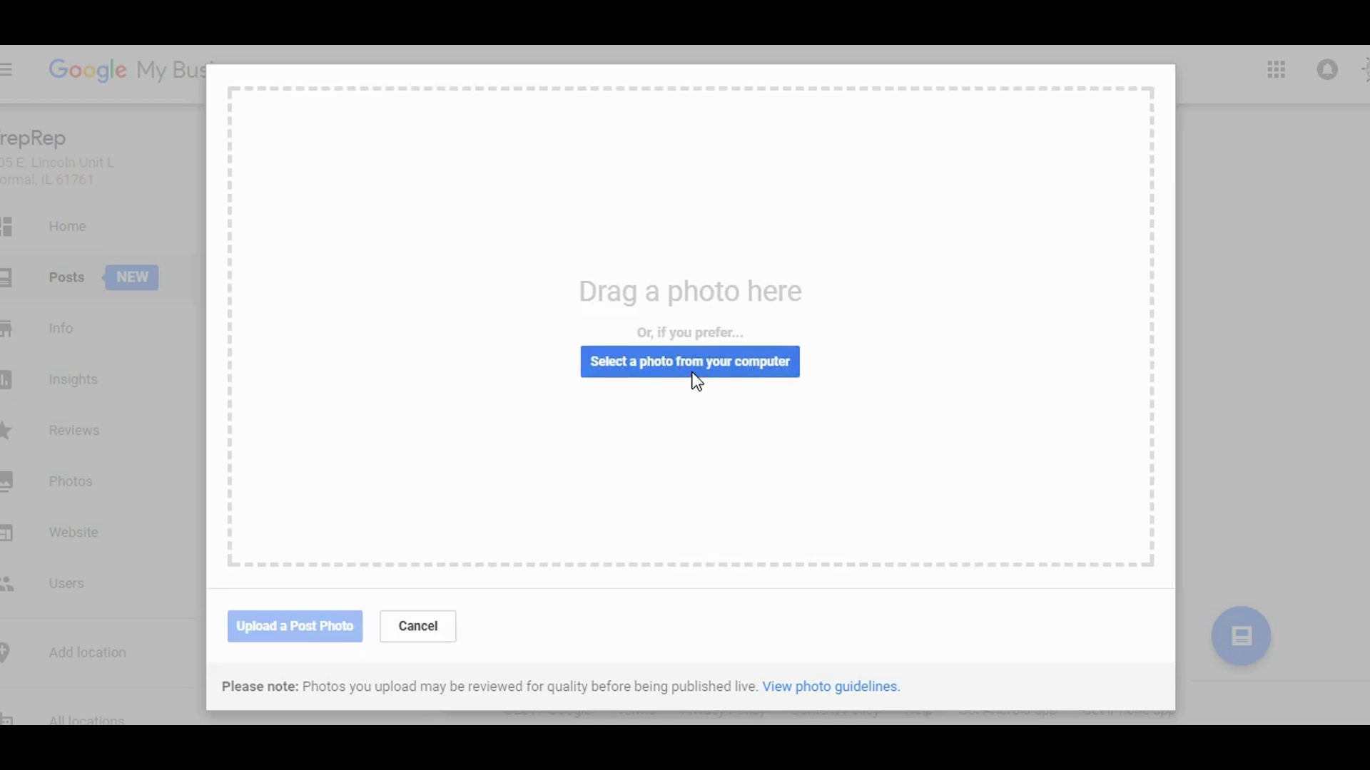
pyautogui.click(686, 361)
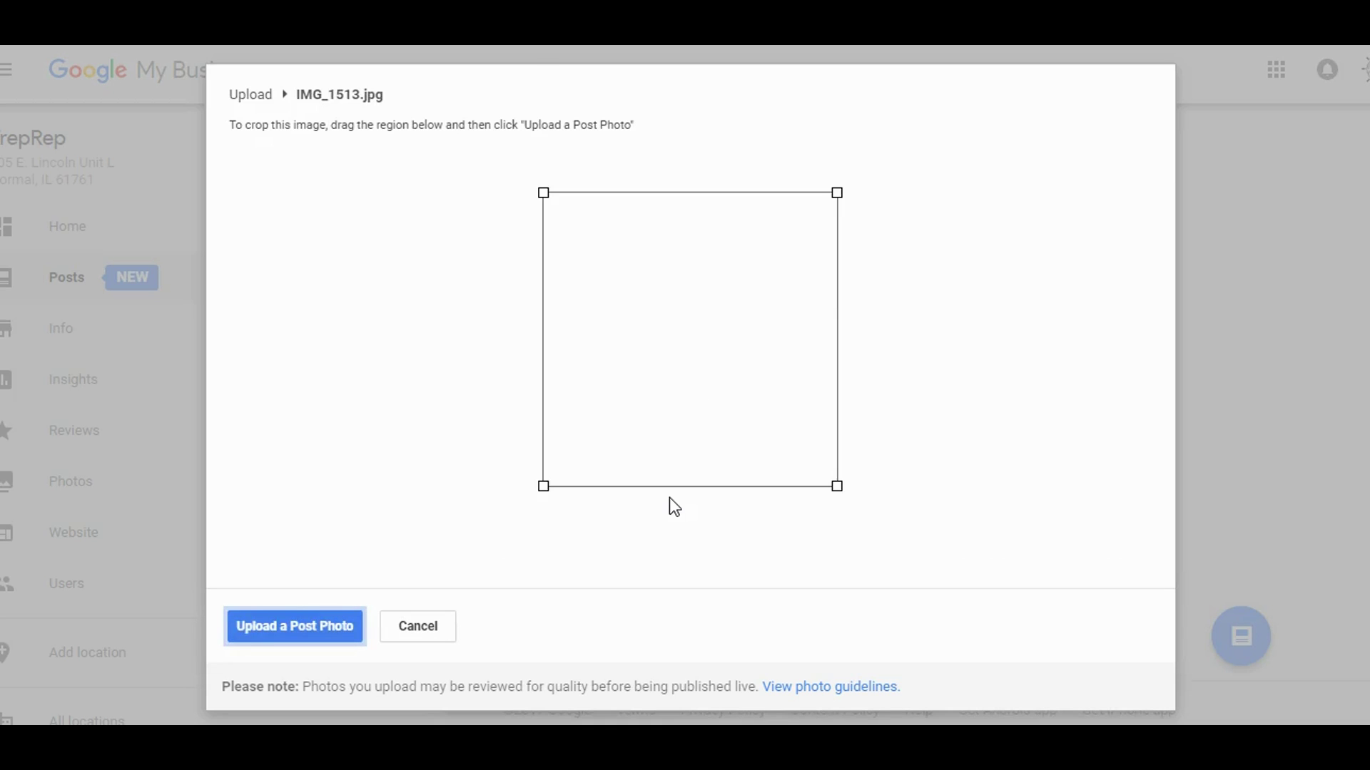
pyautogui.moveTo(744, 438)
pyautogui.mouseDown()
pyautogui.moveTo(791, 420)
pyautogui.moveTo(752, 404)
pyautogui.mouseUp()
pyautogui.press('Return')
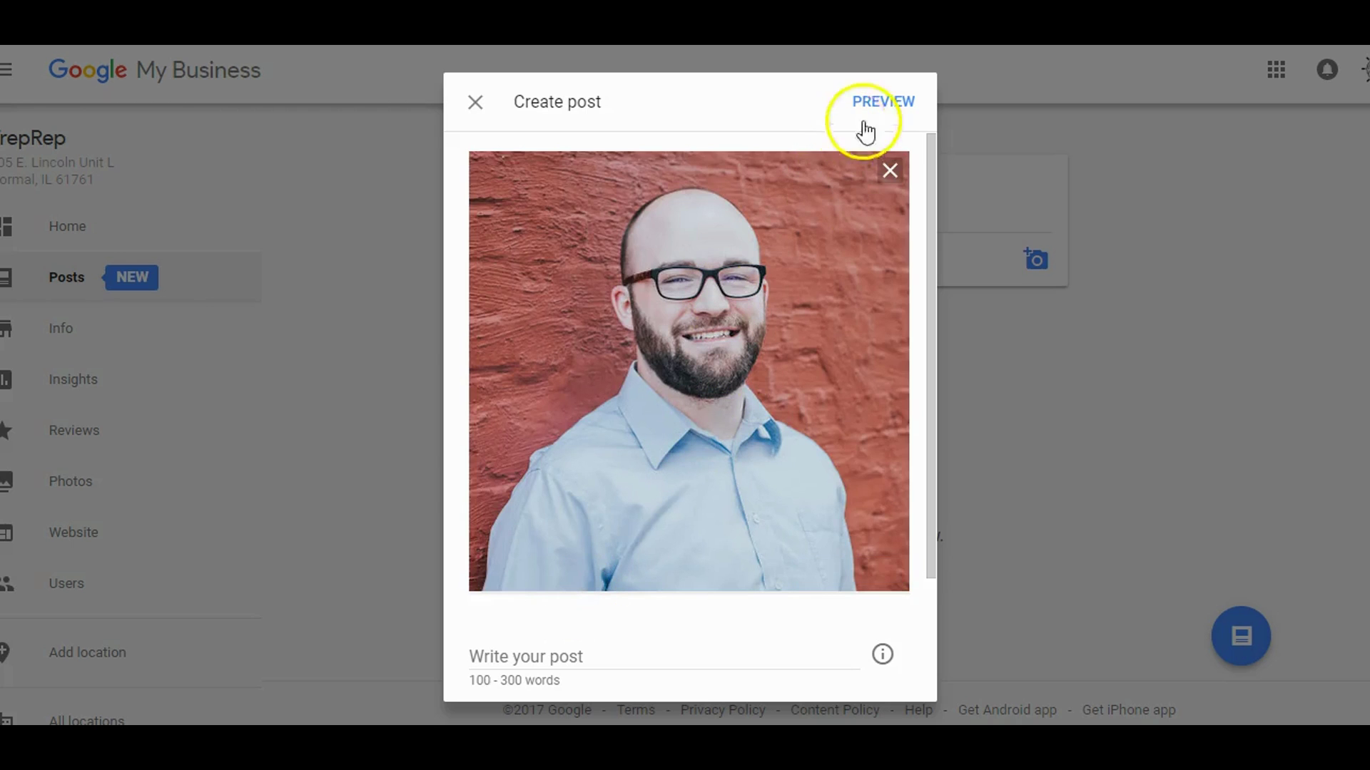
# Paste the blog-writing promo text and add a Learn more button for the contact page.
pyautogui.click(551, 657)
pyautogui.scroll(-2, 550, 652)
pyautogui.write("Attract your audience with the right message. Hire TrepRep's Michael Luchies to write a blog post for your business. Contact us to learn more.")
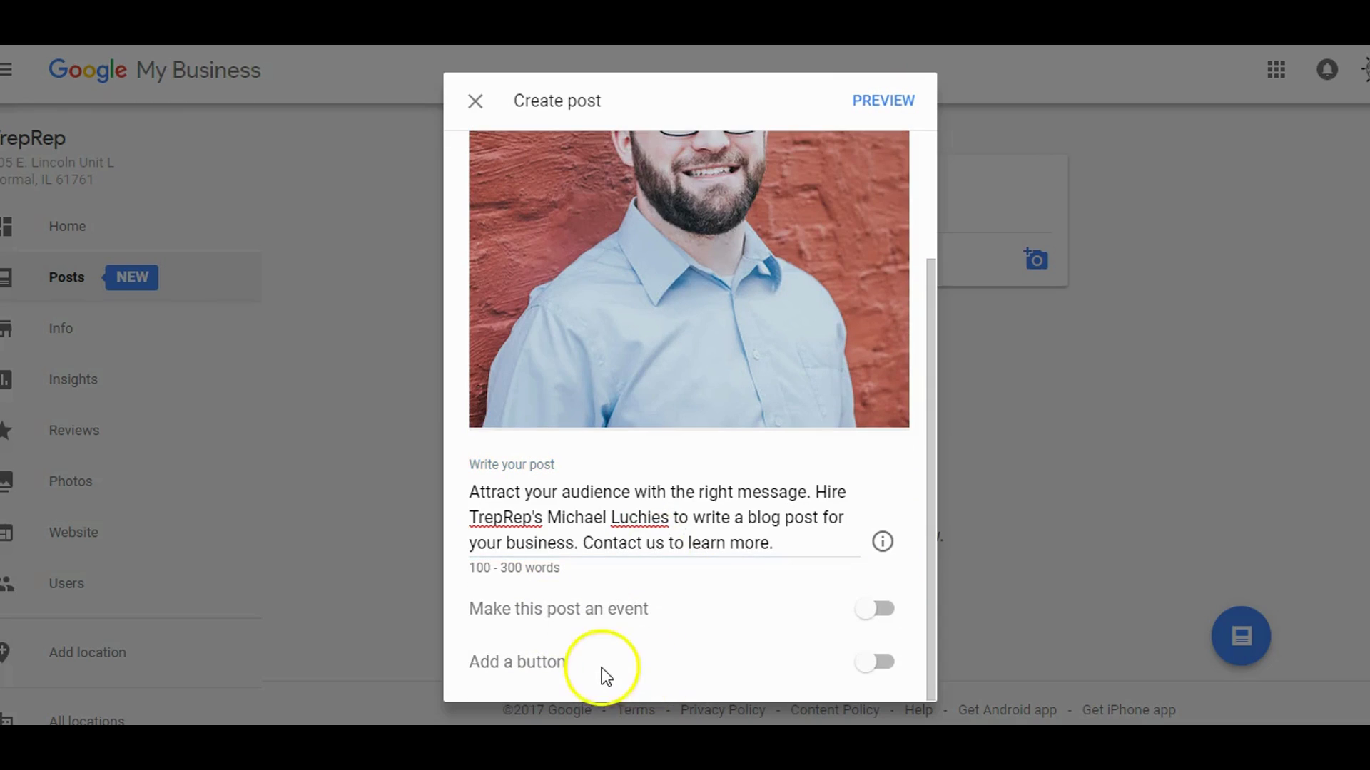
pyautogui.click(872, 662)
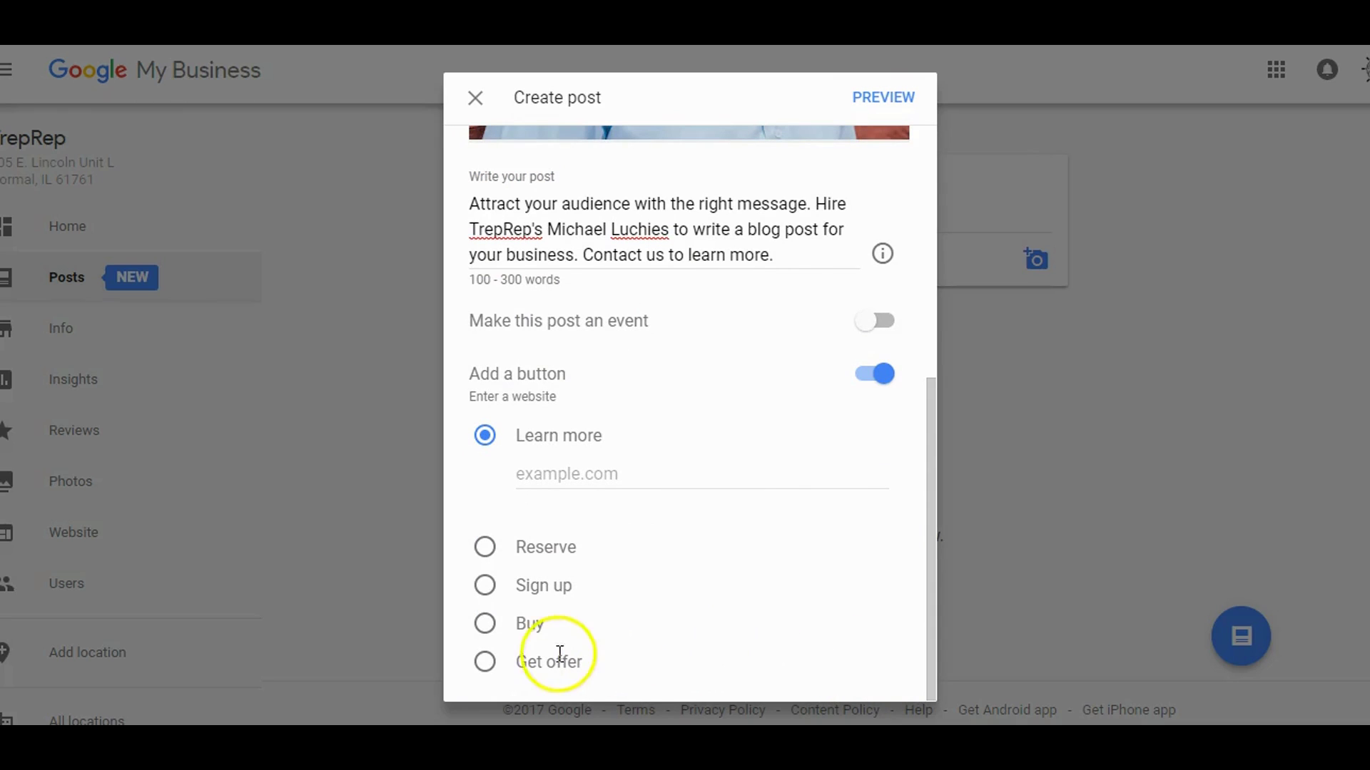
pyautogui.click(568, 476)
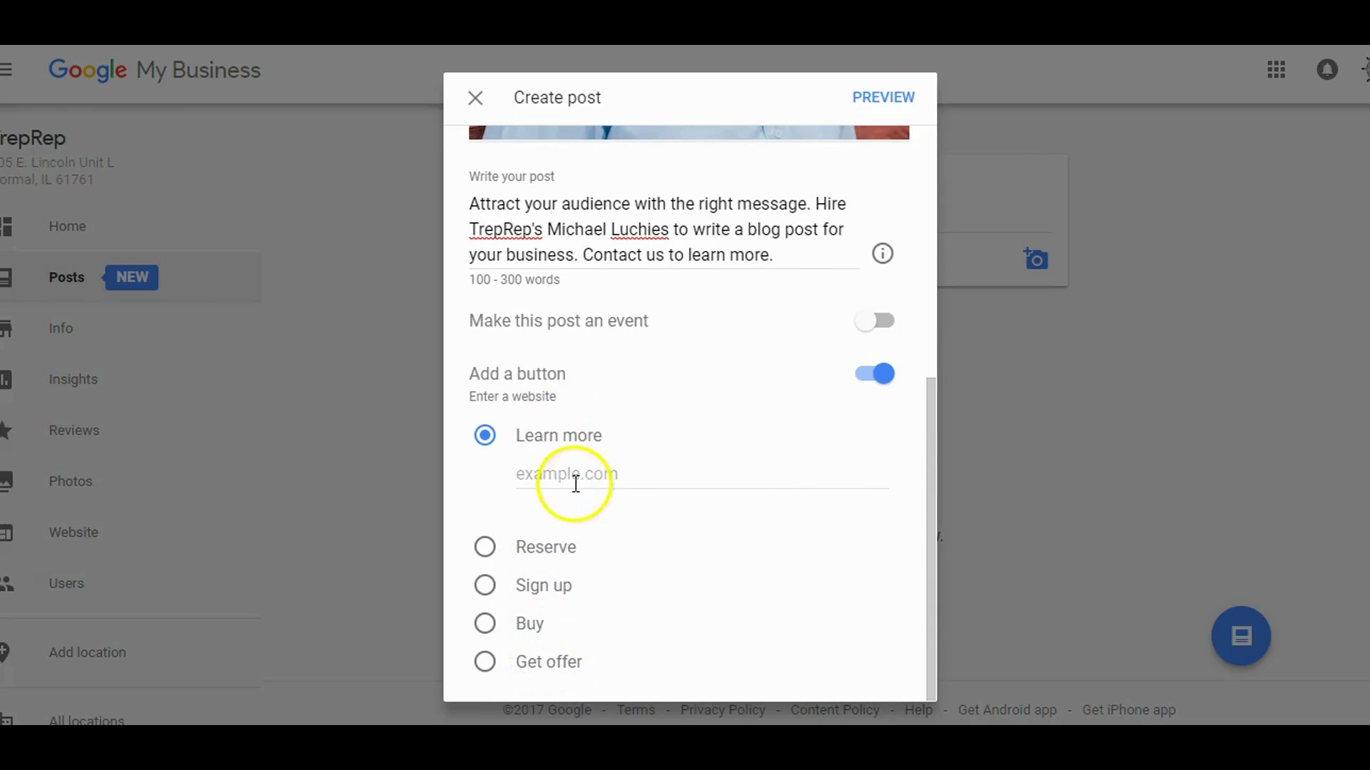
pyautogui.write('http://michaelluchies.com/contact-me.html')
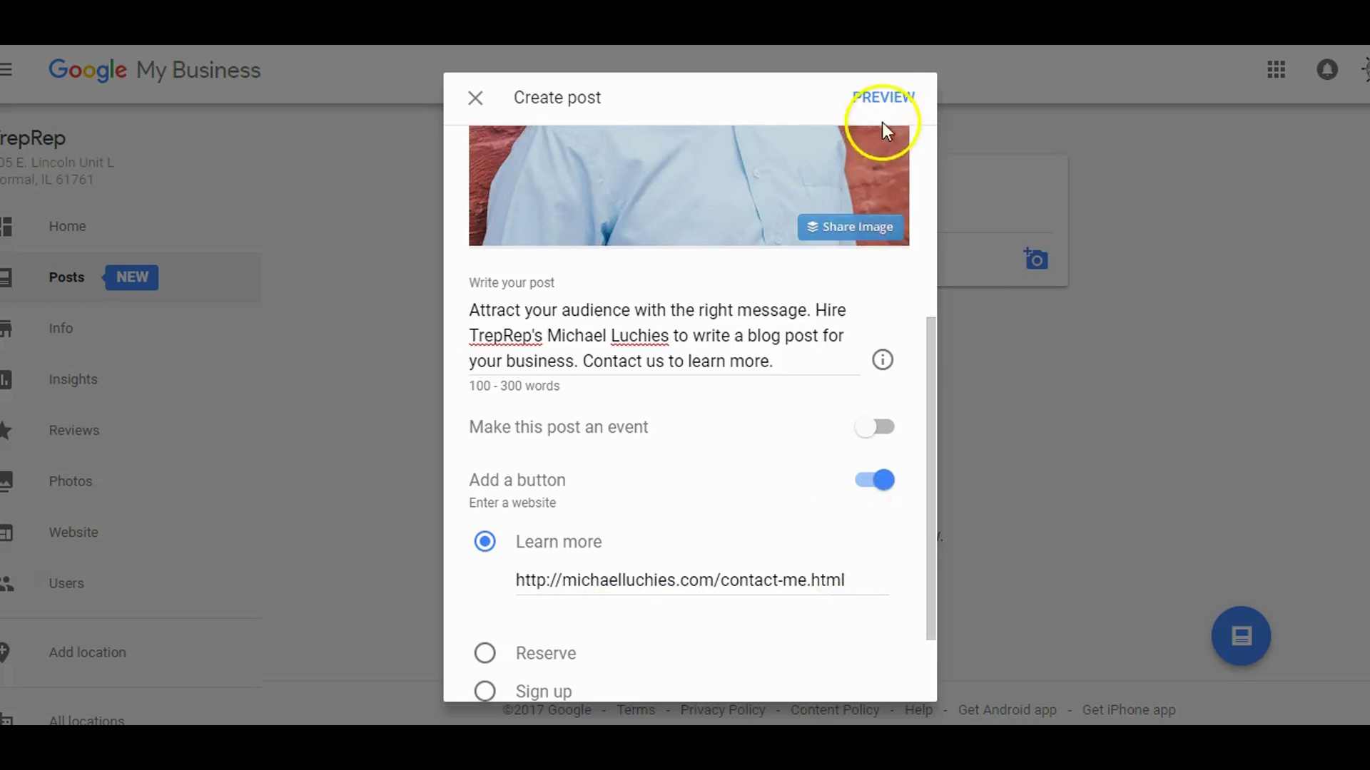
# Preview the TrepRep post and test its Learn more link.
pyautogui.click(883, 101)
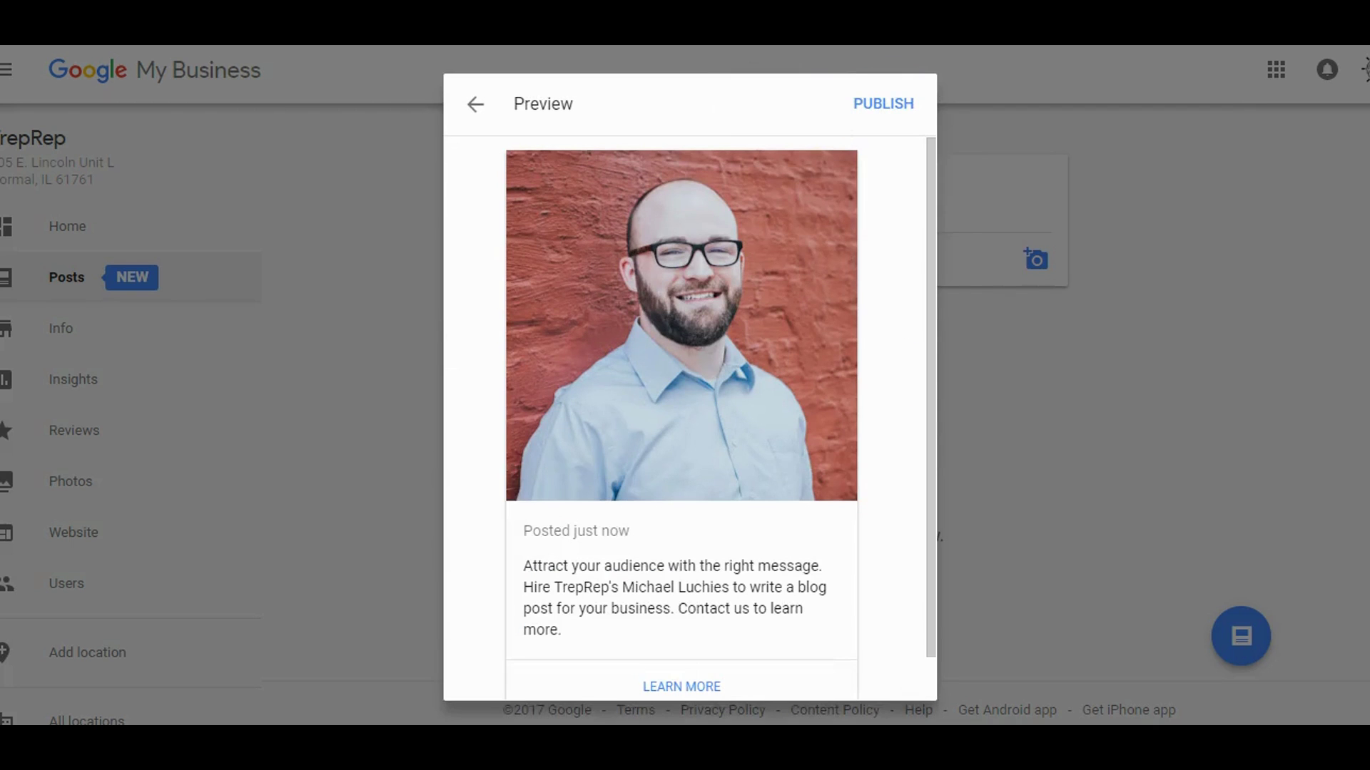
pyautogui.click(700, 688)
pyautogui.scroll(-1, 647, 488)
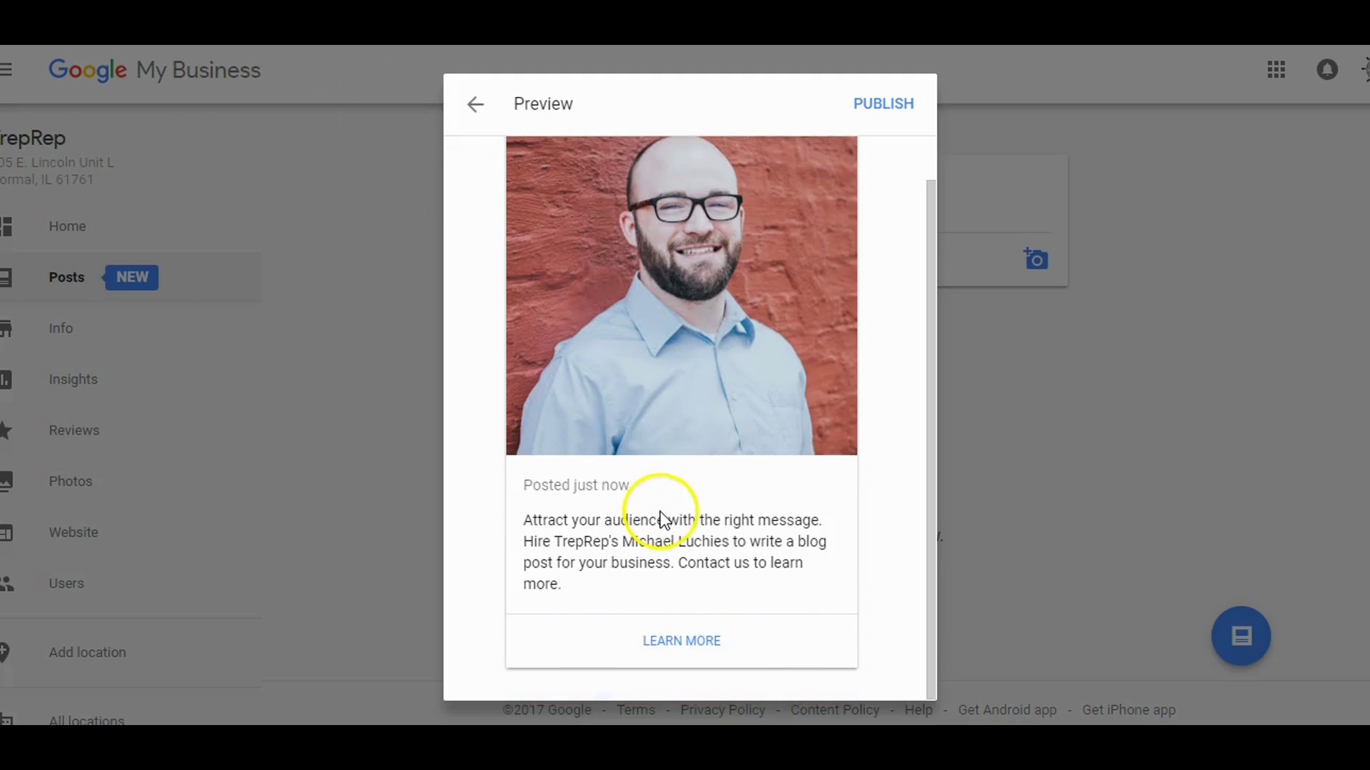
pyautogui.scroll(1, 862, 456)
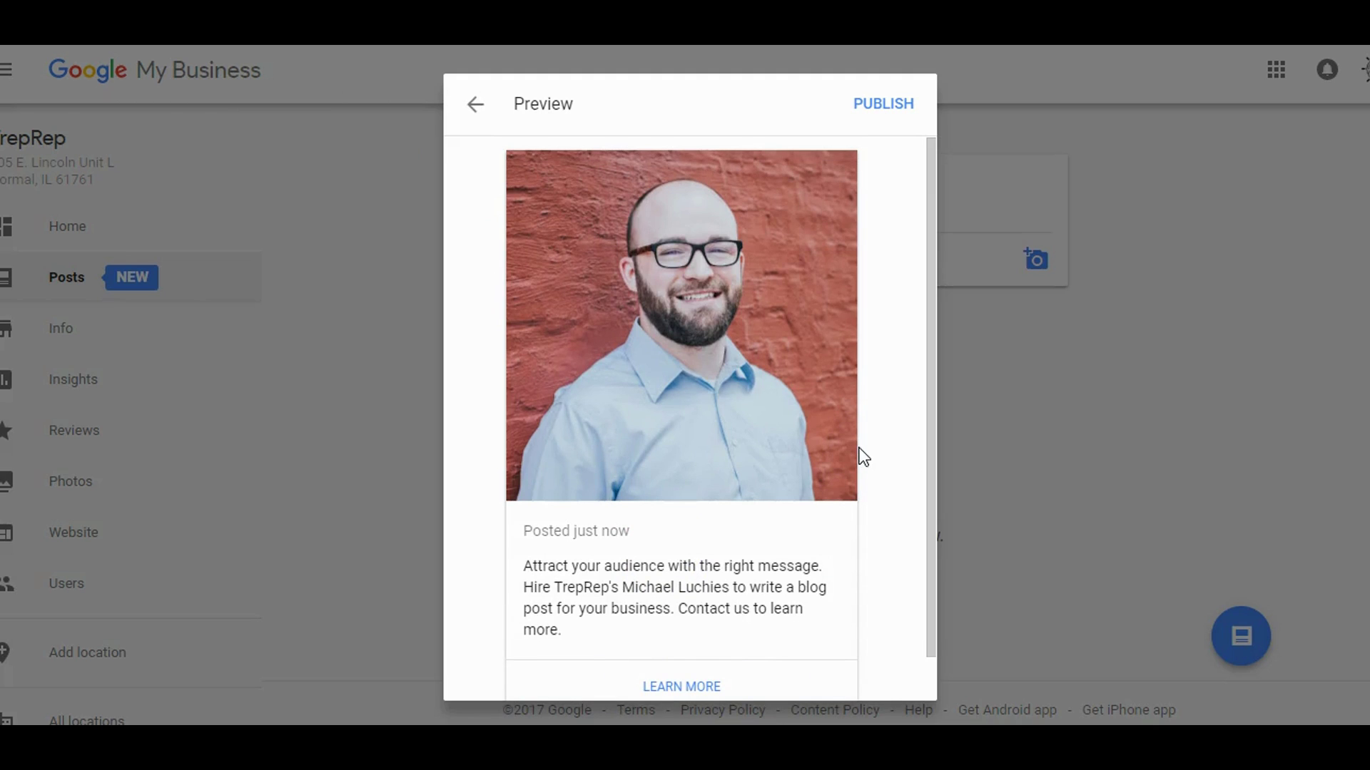
pyautogui.click(871, 308)
# Publish the post so it appears in the TrepRep posts list.
pyautogui.click(866, 113)
pyautogui.click(867, 114)
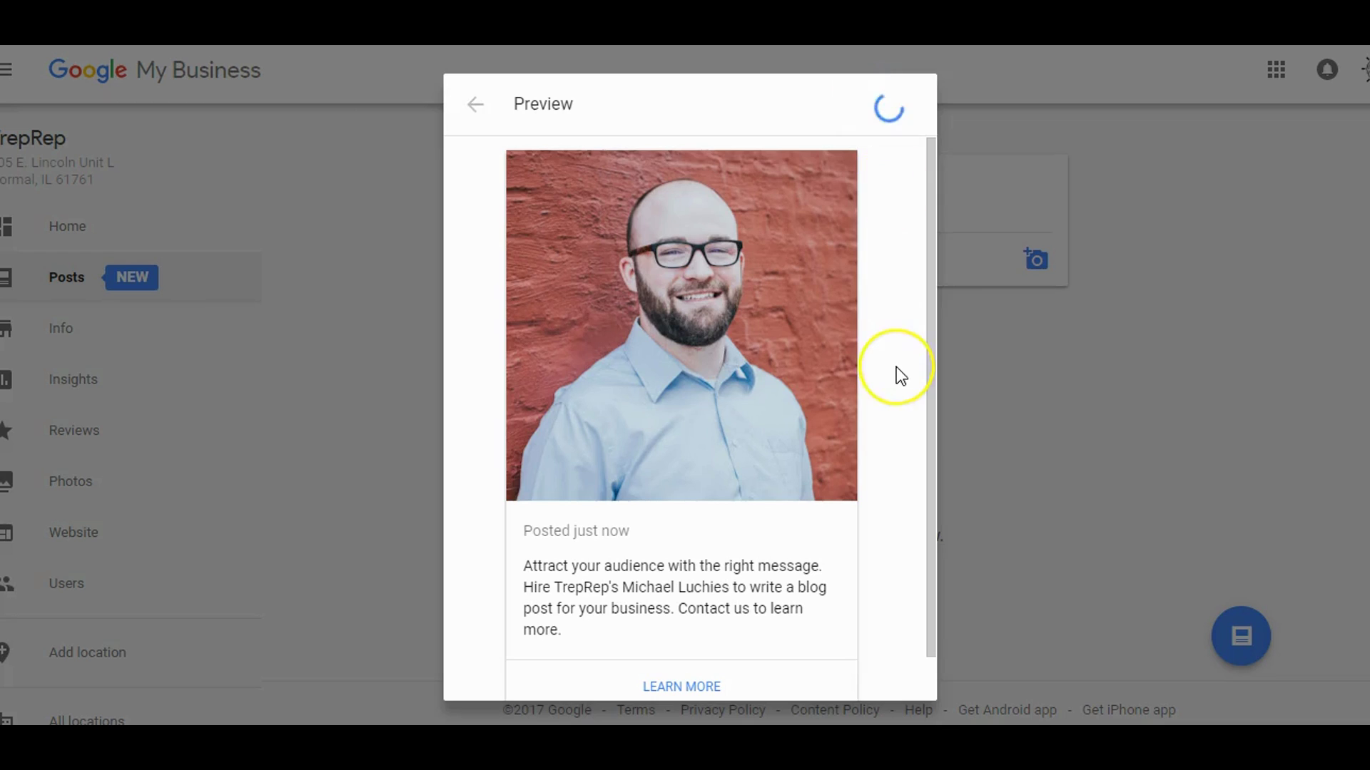
pyautogui.click(505, 402)
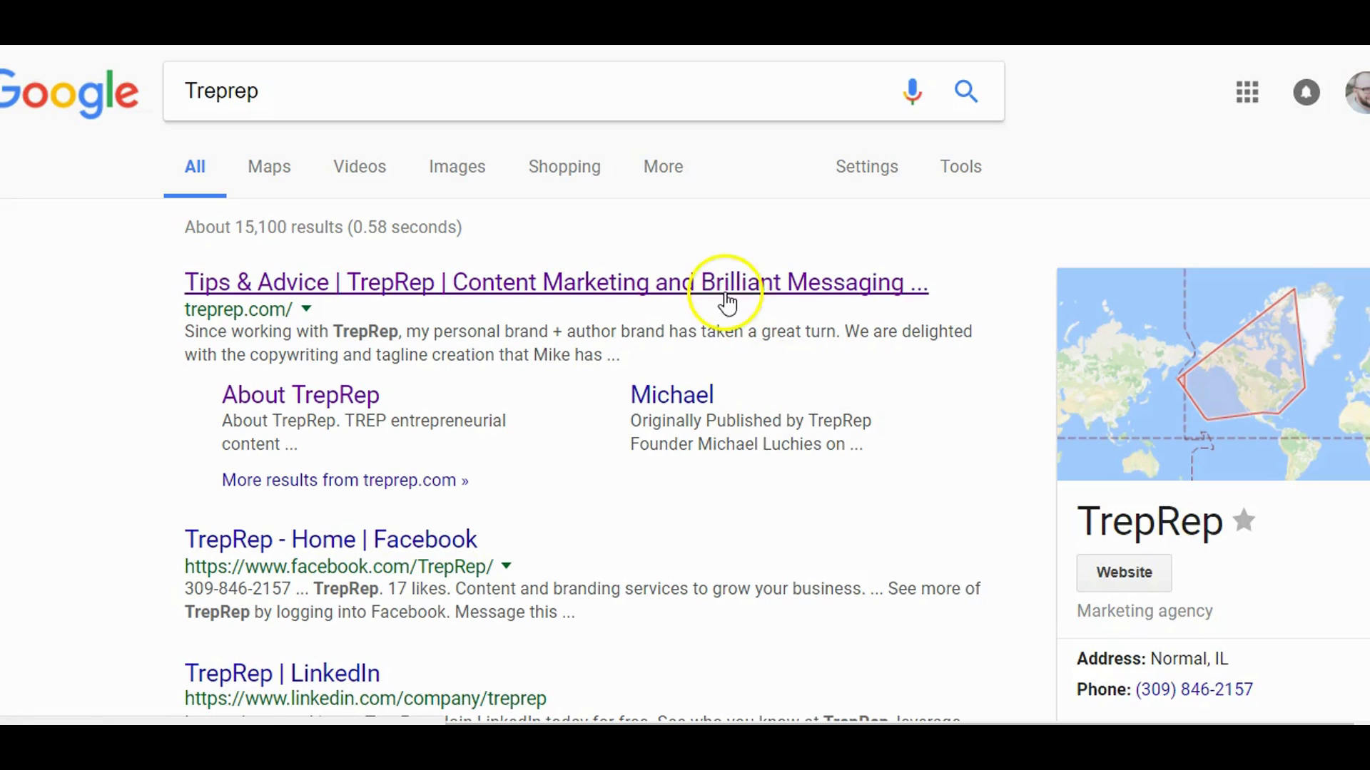
pyautogui.scroll(-1, 738, 256)
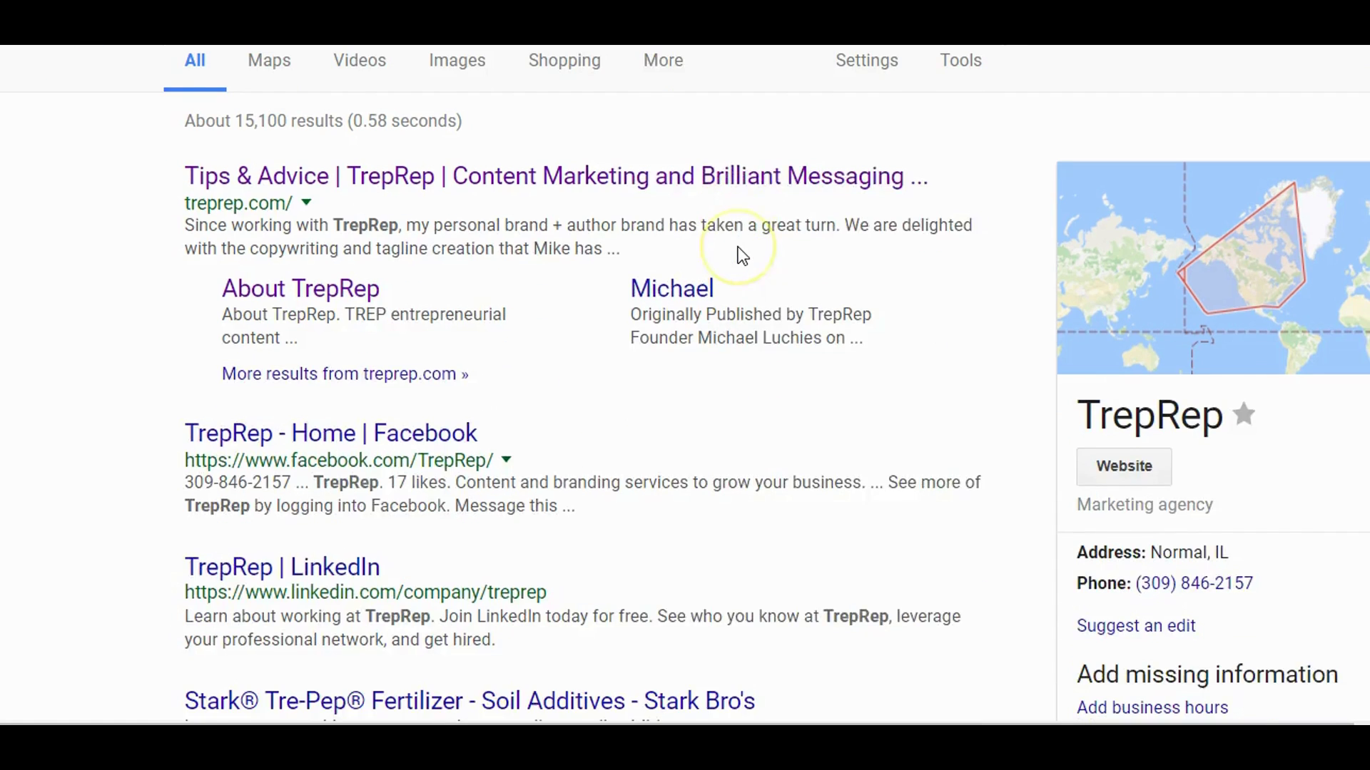
pyautogui.scroll(-2, 739, 258)
pyautogui.scroll(-2, 737, 255)
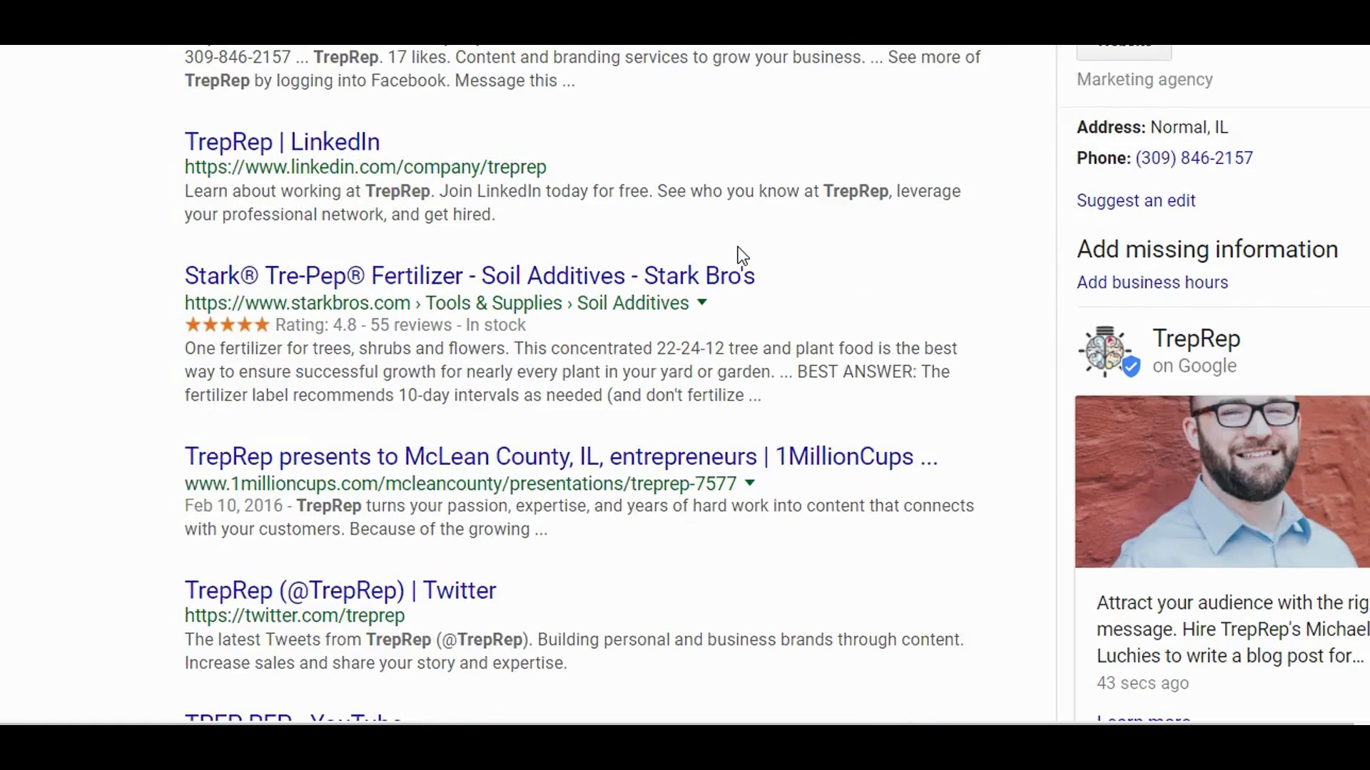
pyautogui.scroll(-1, 737, 255)
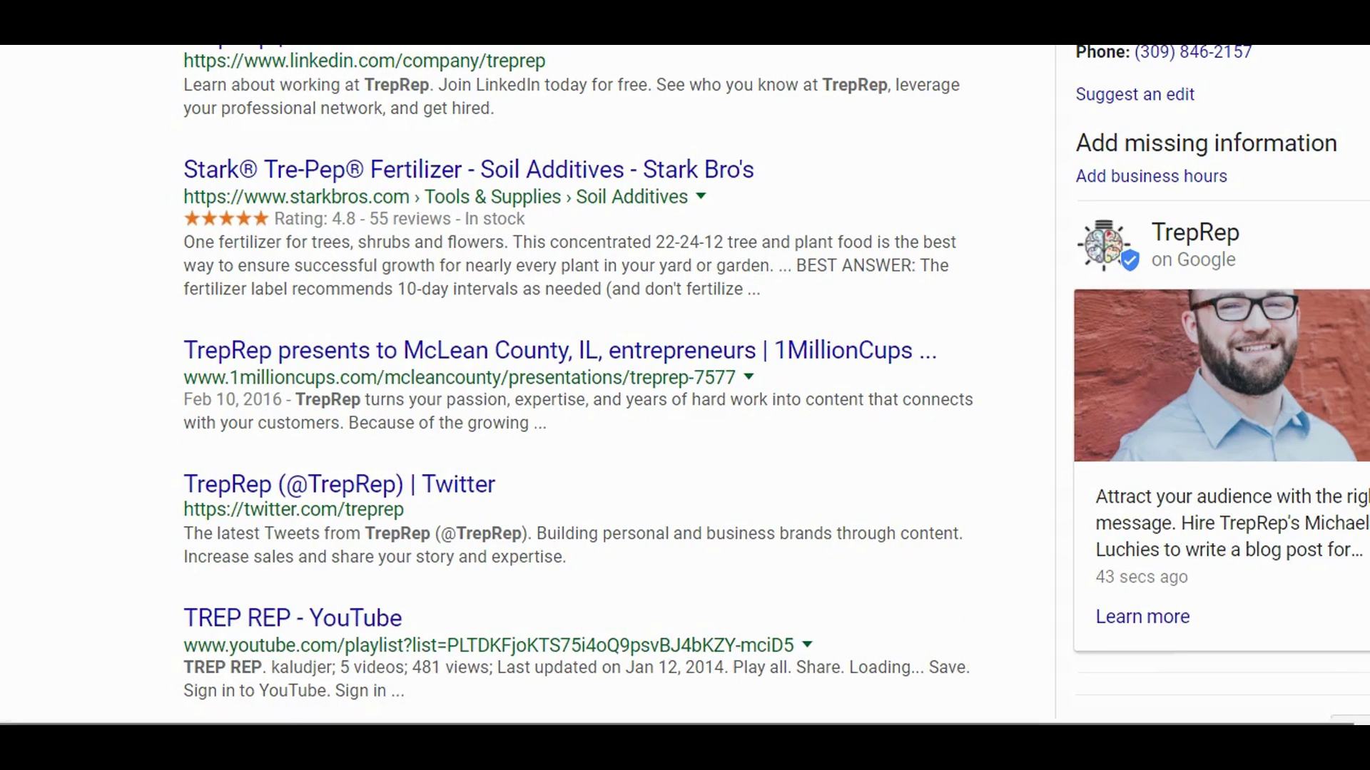
# Scroll the Treprep search results and open the new post in the business panel.
pyautogui.moveTo(990, 726); pyautogui.dragTo(1018, 726)
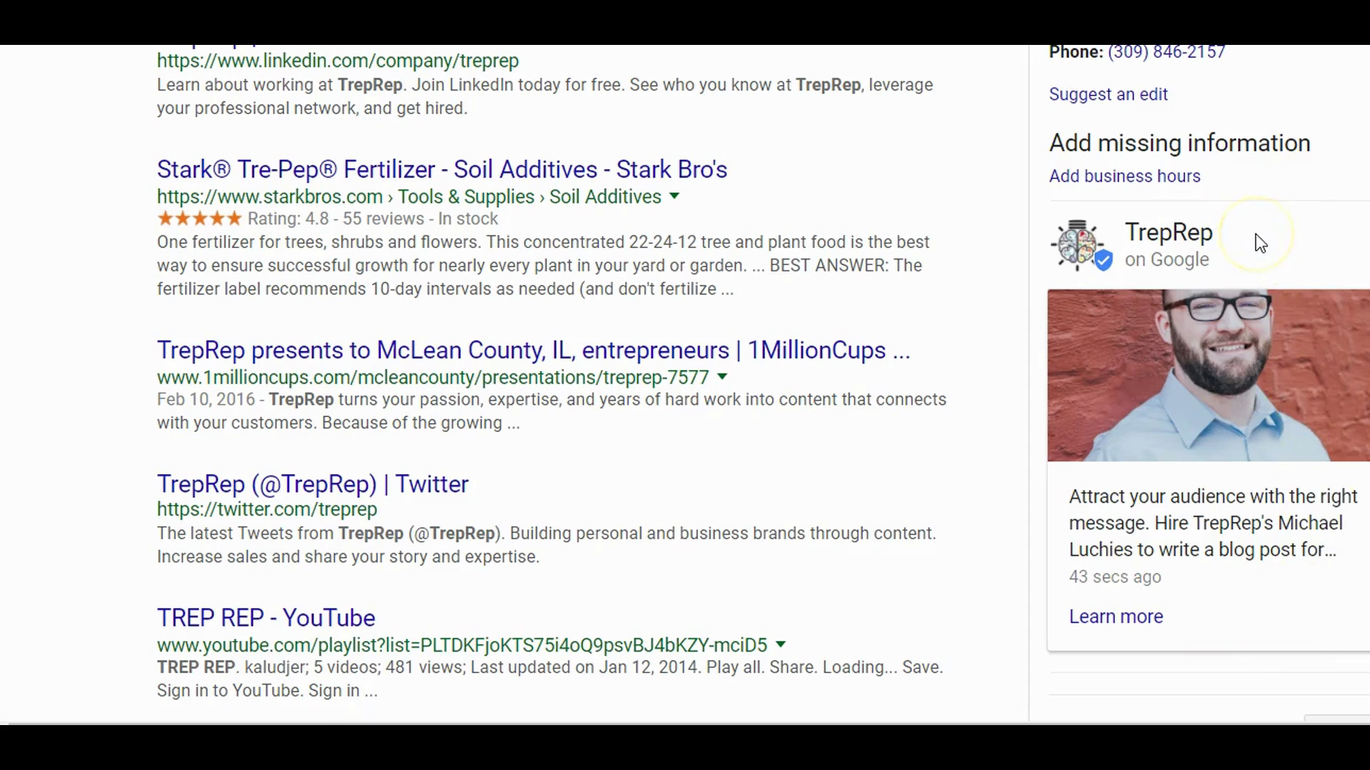
pyautogui.scroll(2, 1253, 311)
pyautogui.scroll(2, 1259, 321)
pyautogui.scroll(2, 1257, 322)
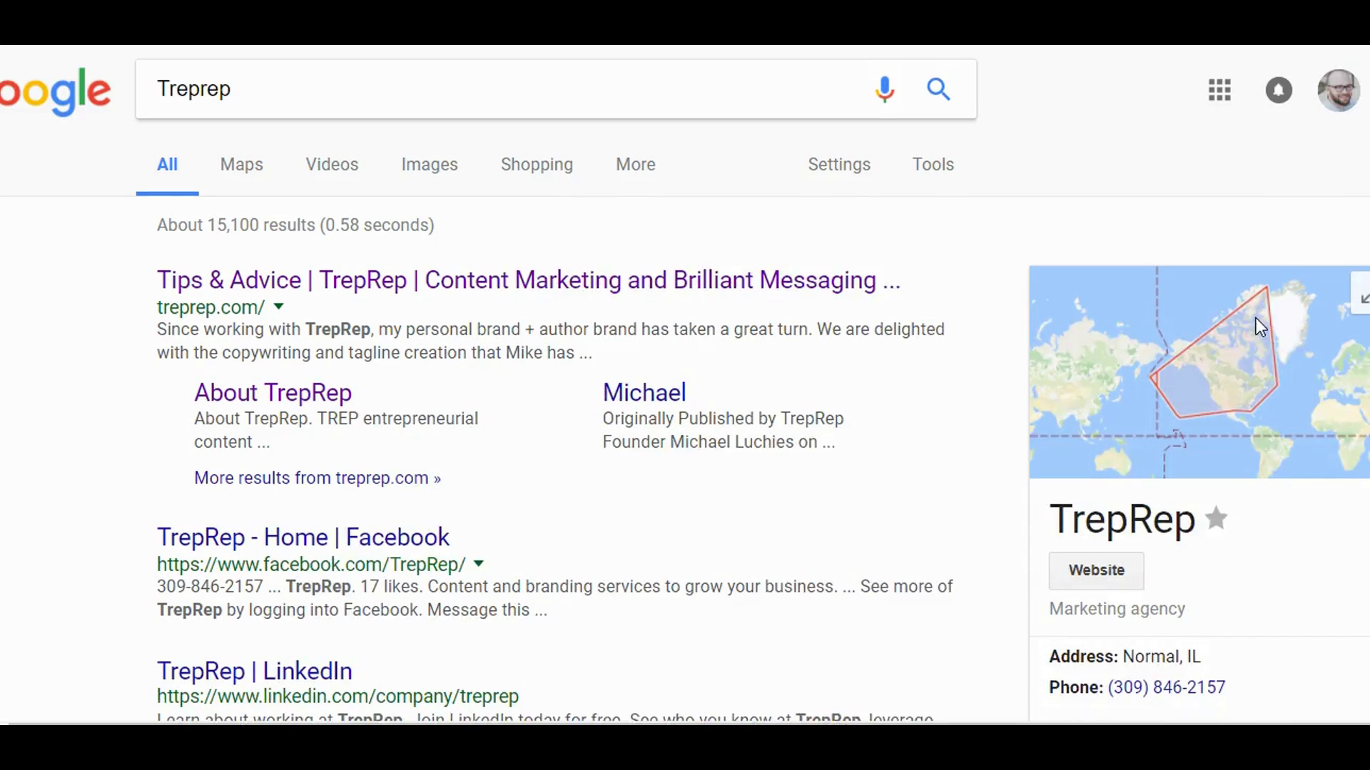
pyautogui.scroll(-4, 911, 519)
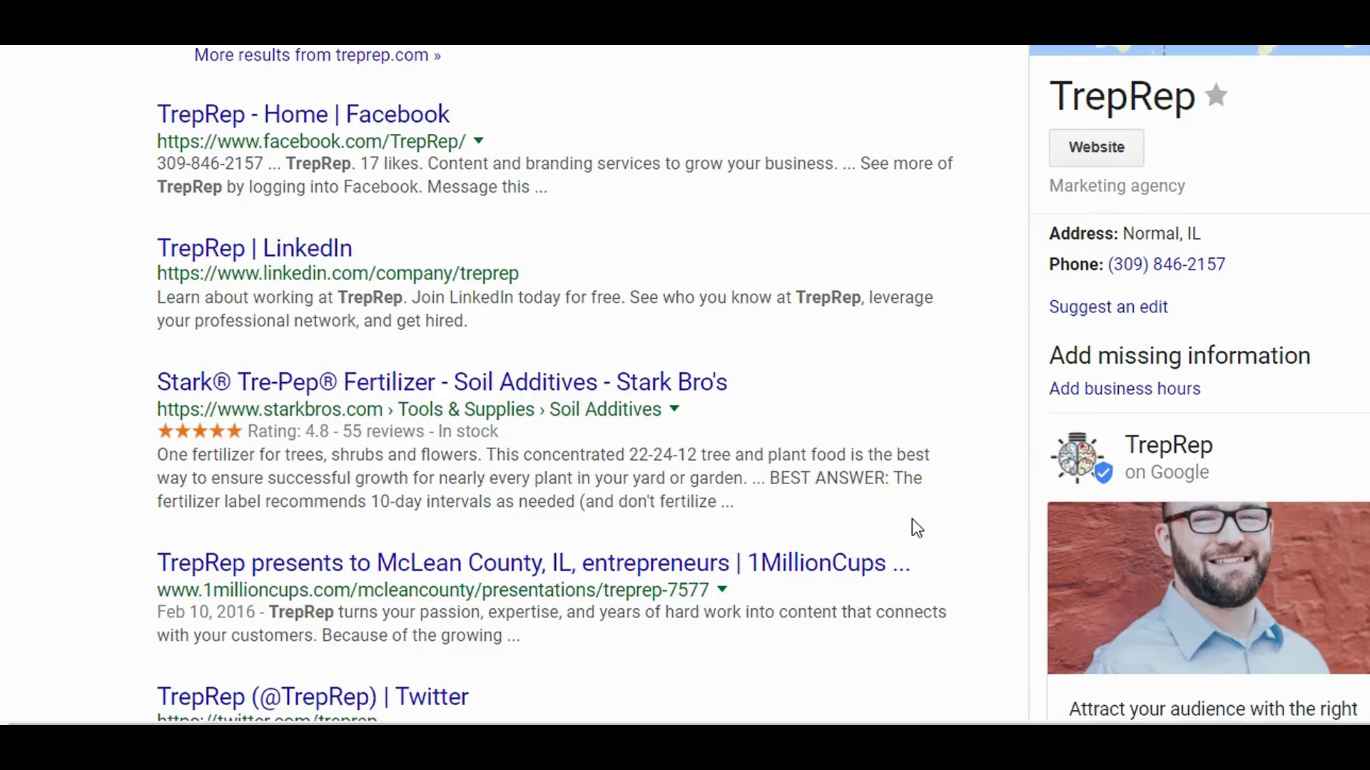
pyautogui.scroll(-2, 912, 518)
pyautogui.click(1137, 517)
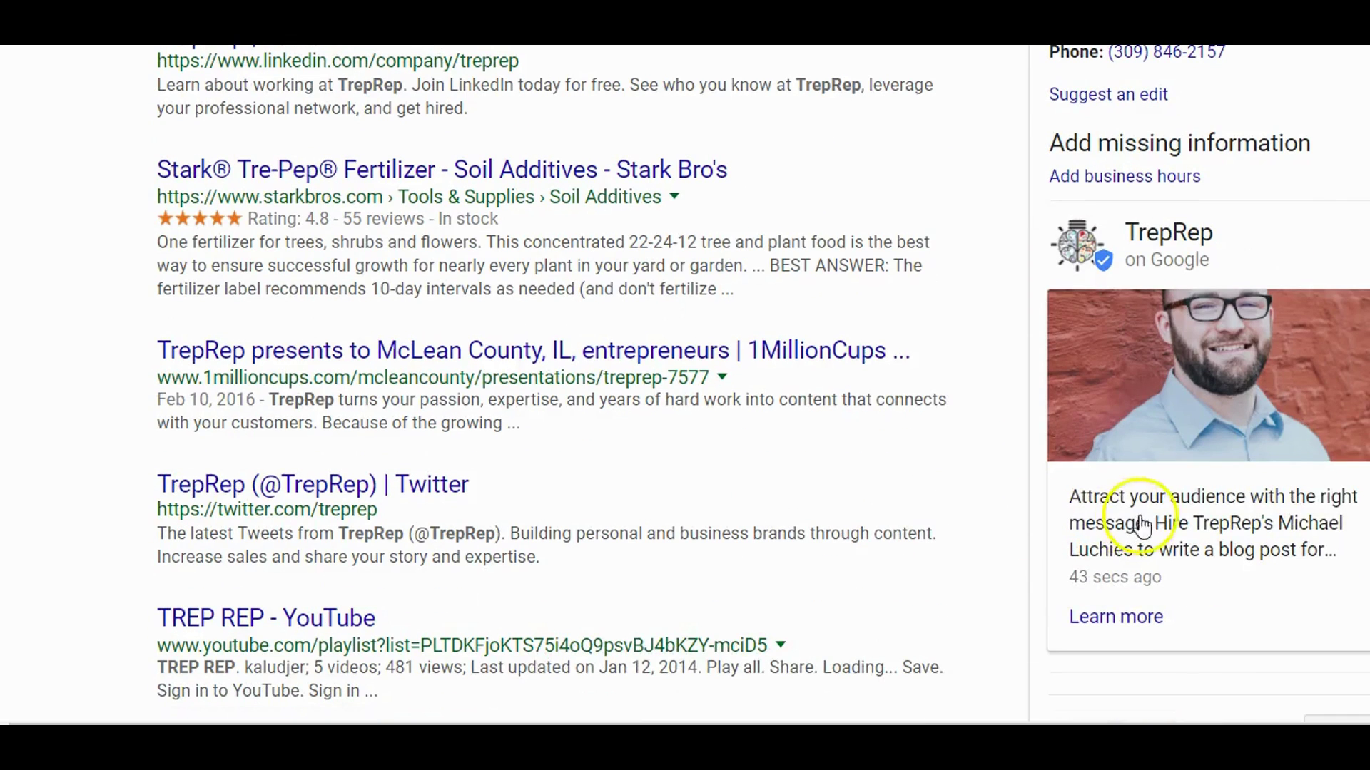